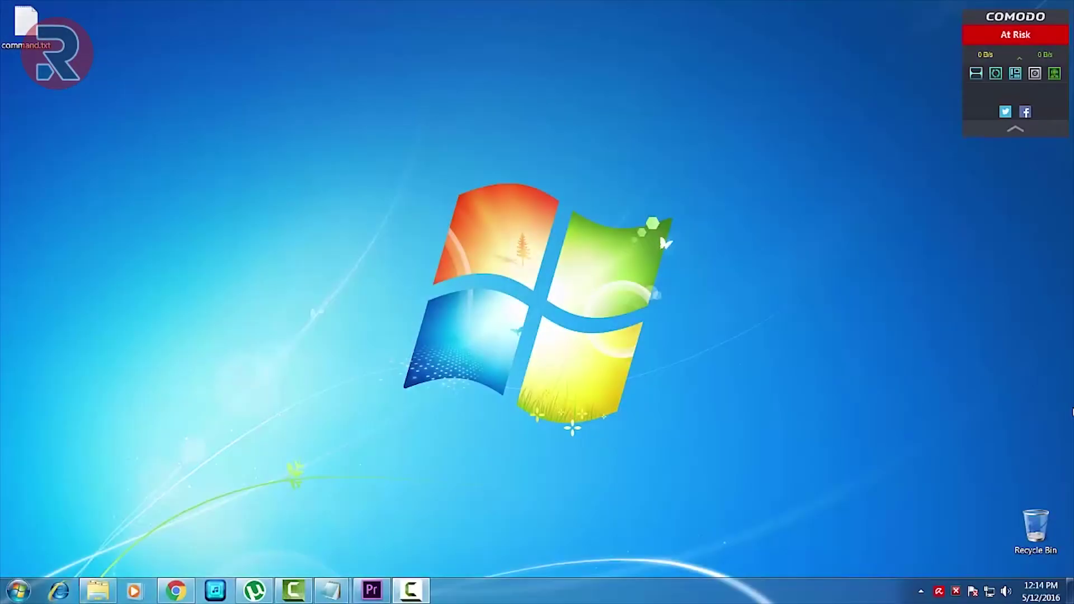
Open the OTG LED folder and try playing VID_20160512_005853.mp4 in Windows Media Player
left_click(92, 593)
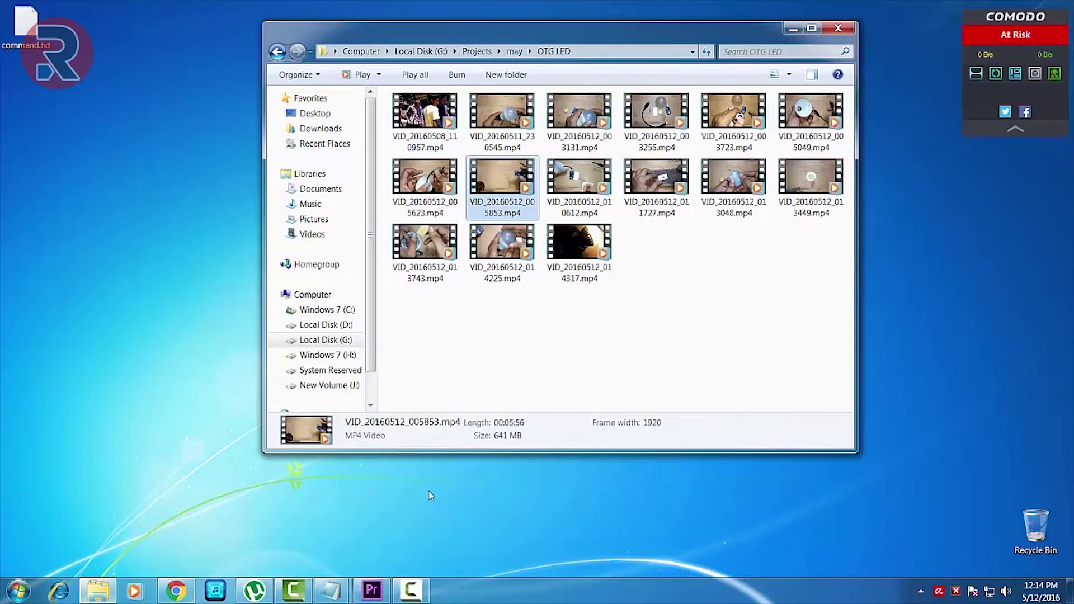
left_click(465, 346)
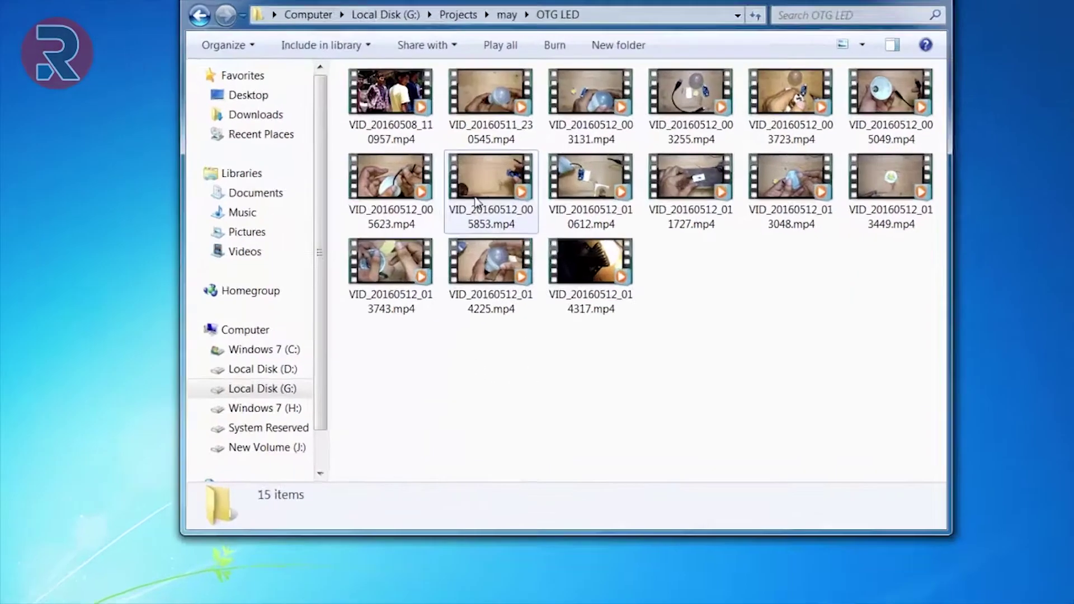
right_click(475, 200)
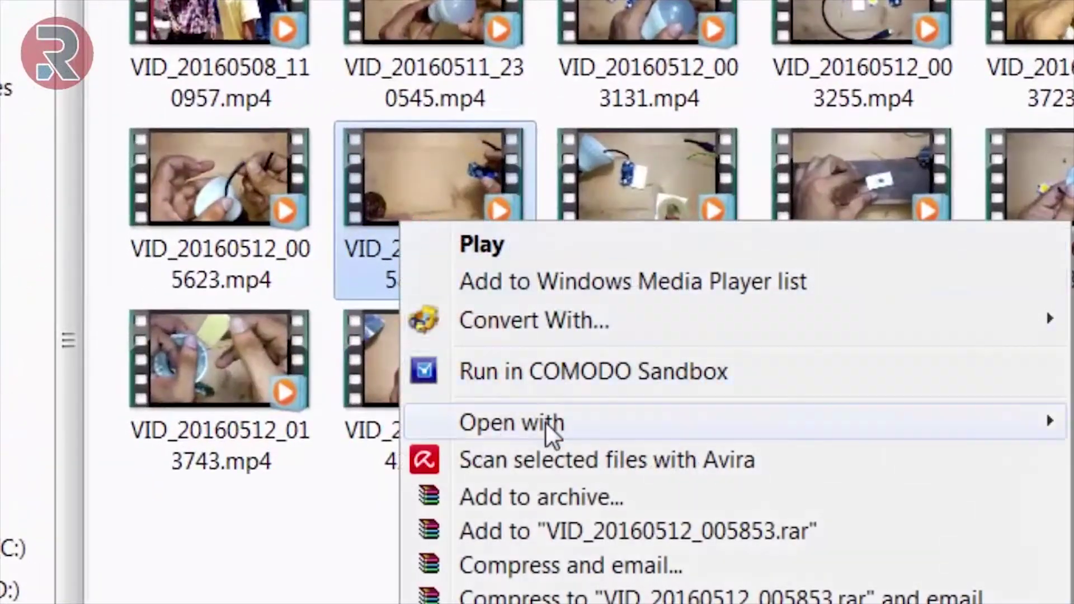
mouse_move(542, 291)
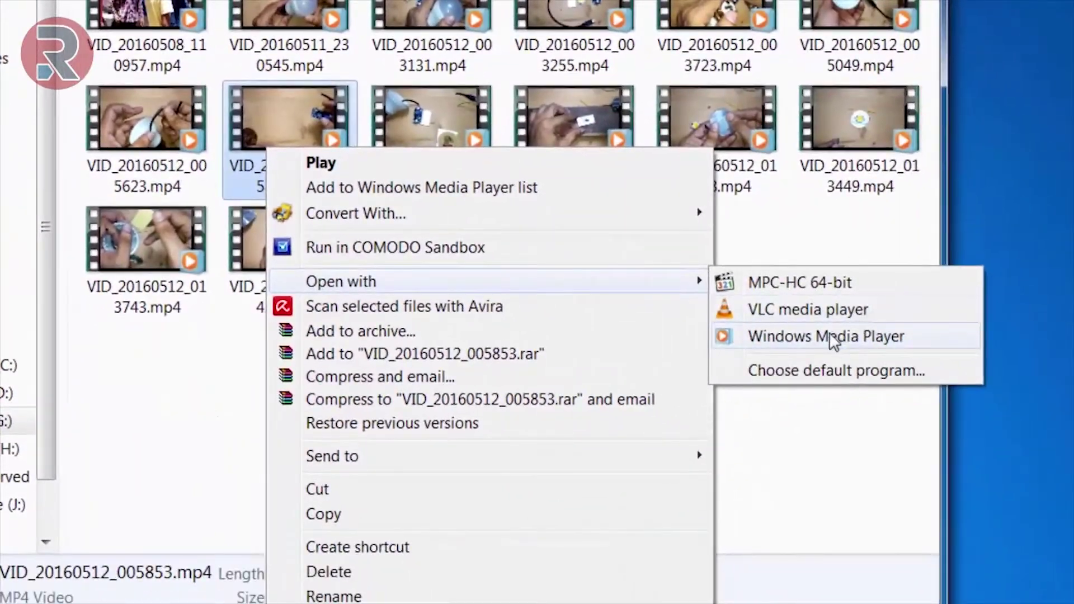
left_click(1031, 437)
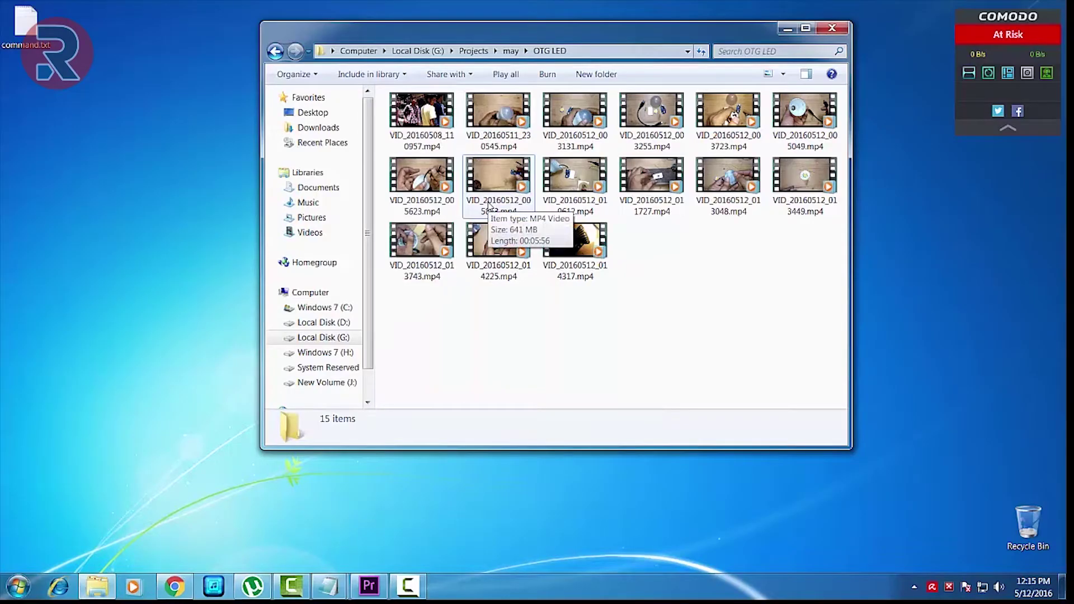
left_click(488, 206)
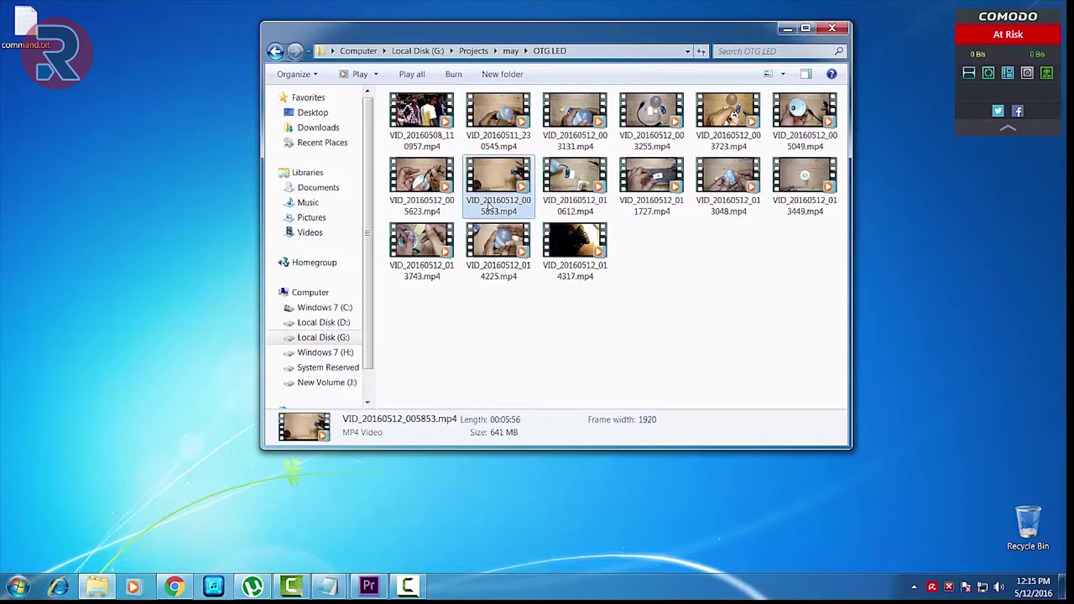
Copy VID_20160512_005853.mp4 and create a new folder on the desktop
right_click(489, 206)
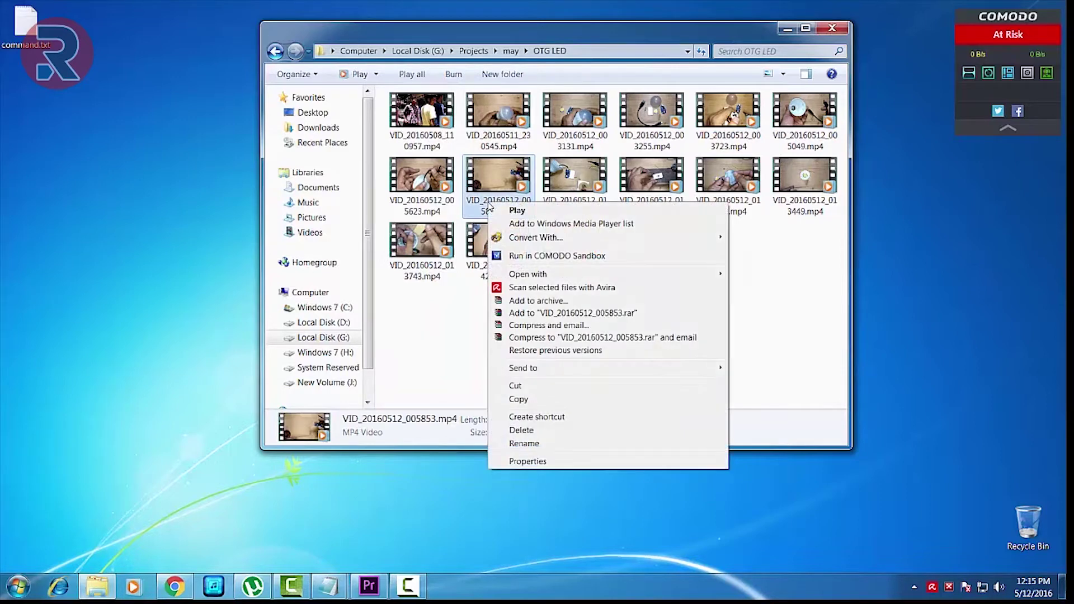
left_click(519, 400)
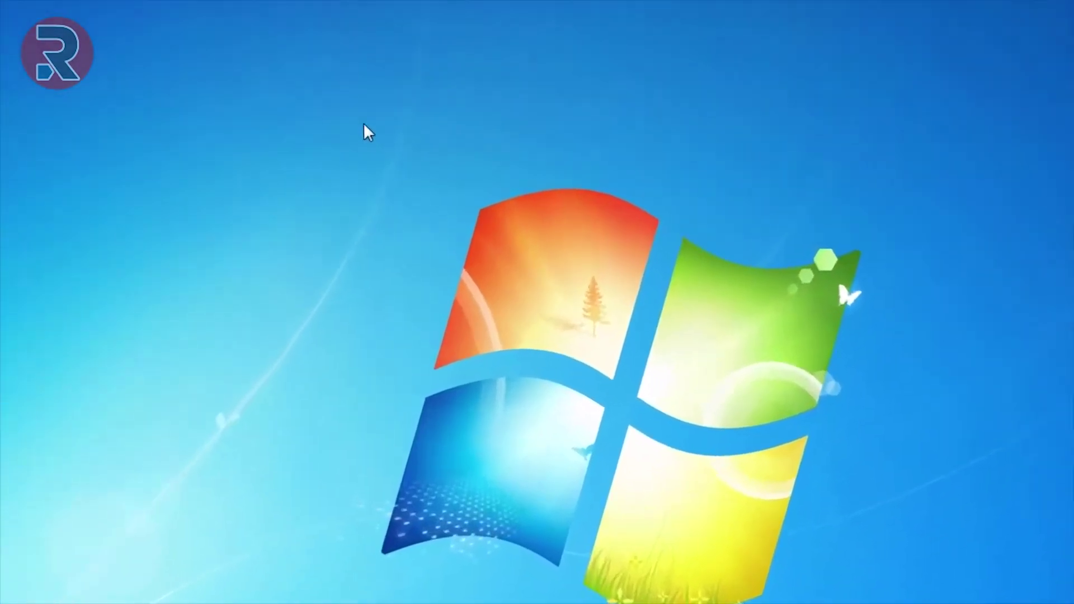
right_click(367, 135)
mouse_move(418, 291)
left_click(667, 358)
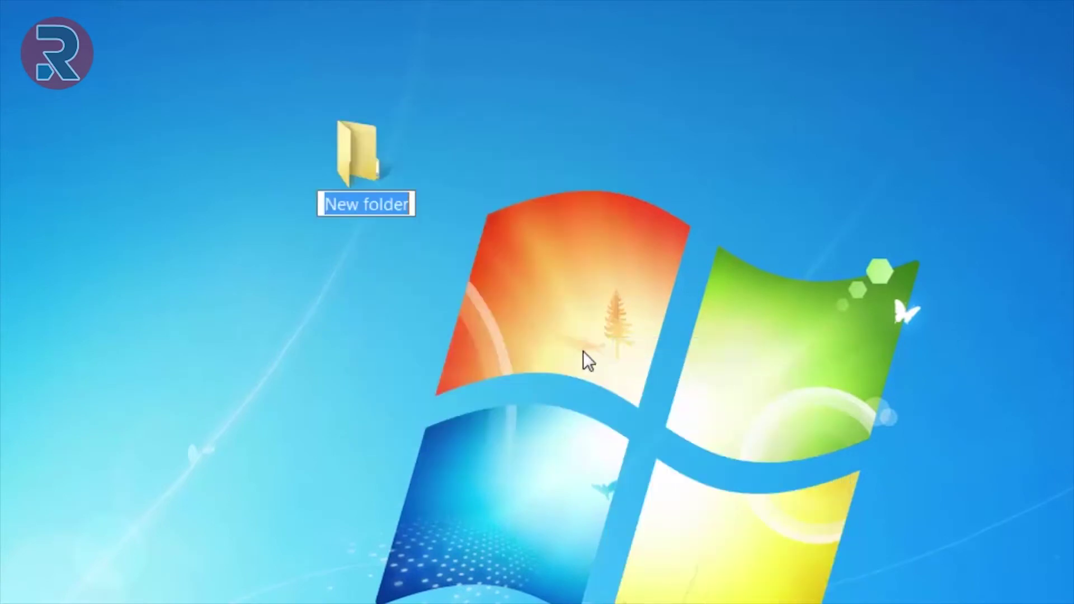
Name the new folder 'recover video' and open it
type("rec")
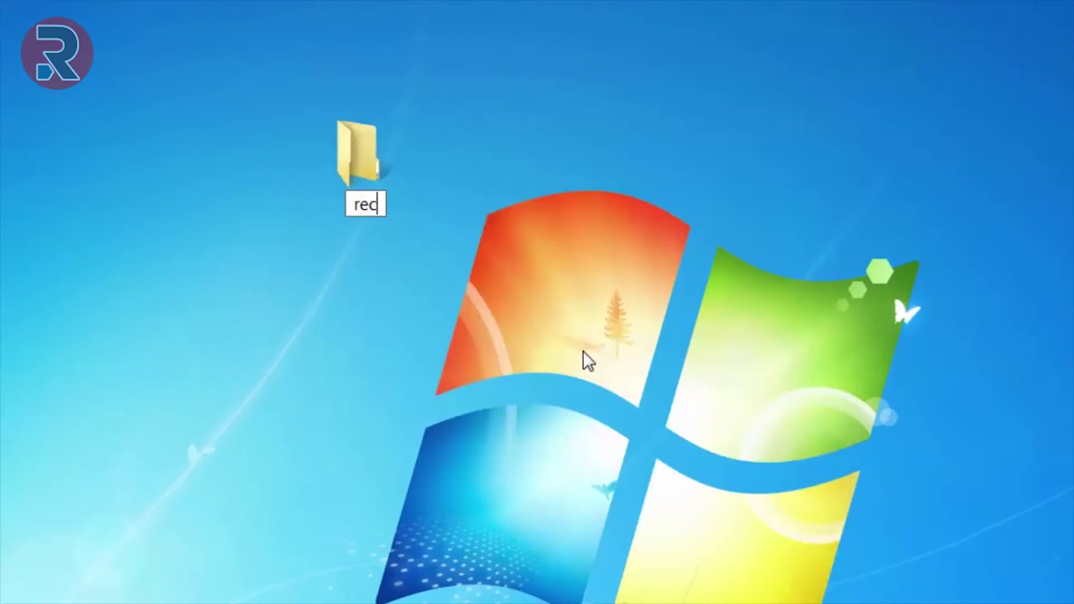
type("over video")
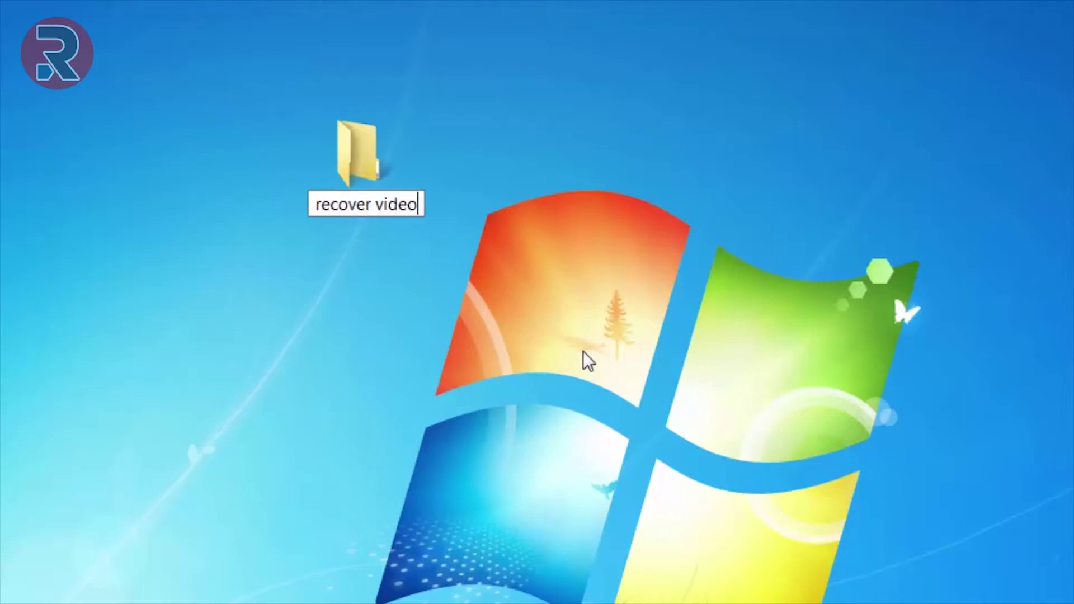
key("Return")
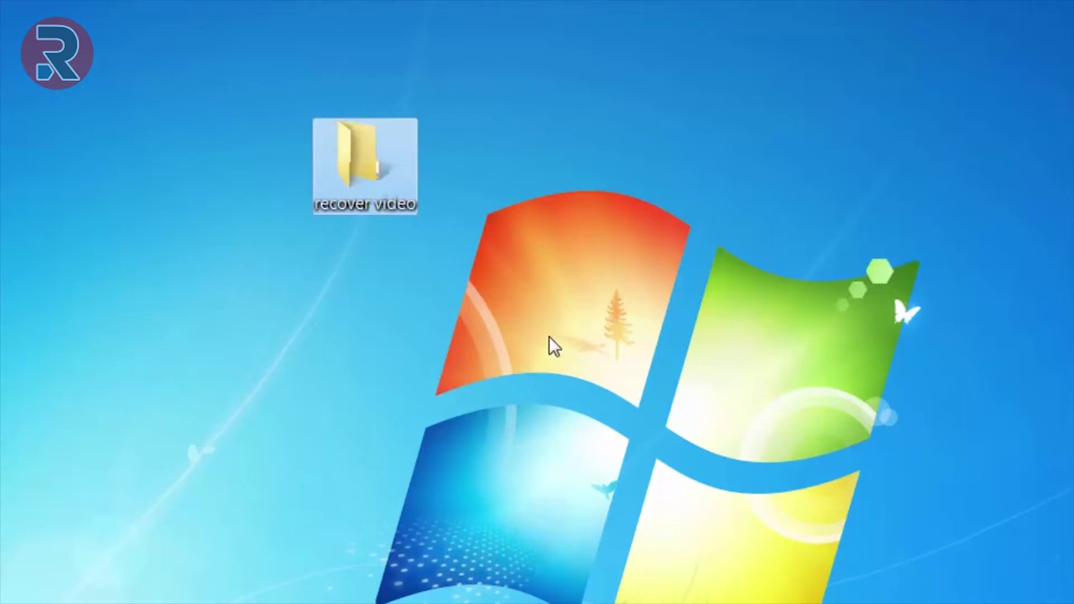
double_click(408, 190)
right_click(503, 254)
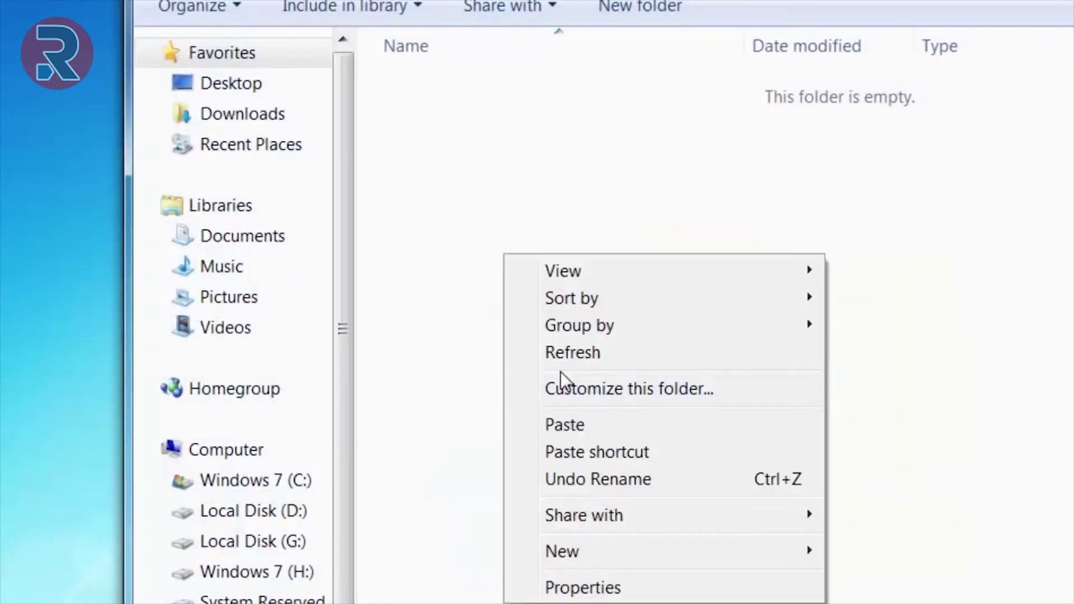
Paste the video into recover video and rename it 1.mp4
left_click(546, 424)
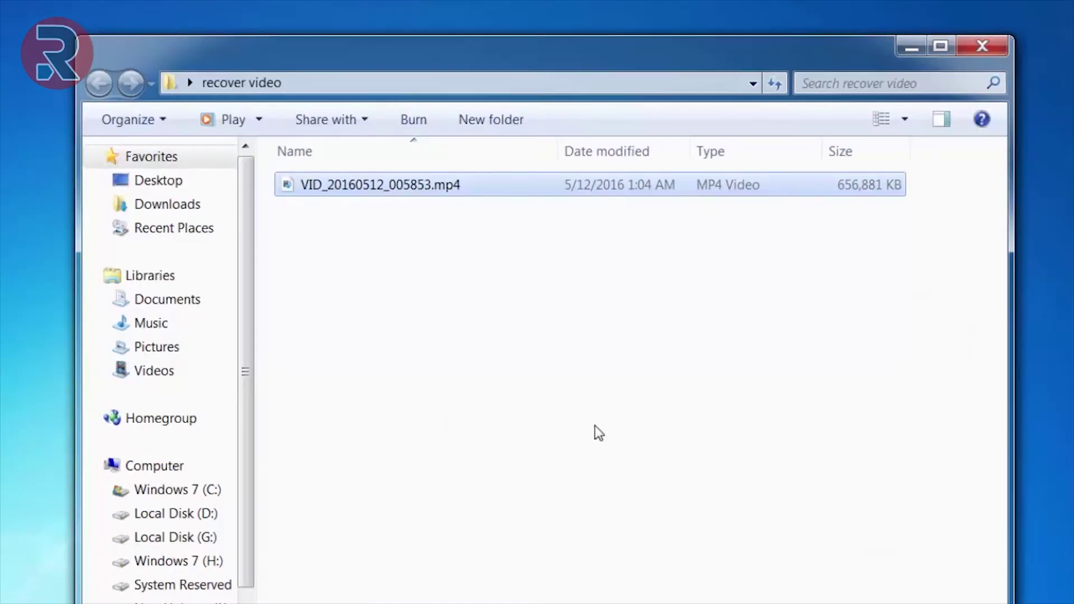
key("F2")
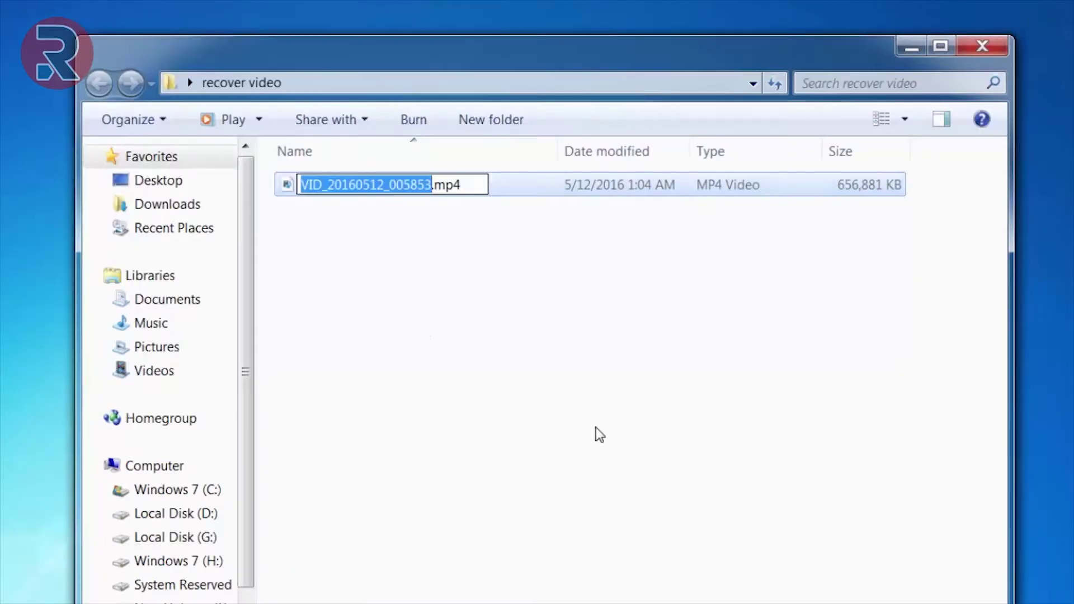
type("1")
key("Return")
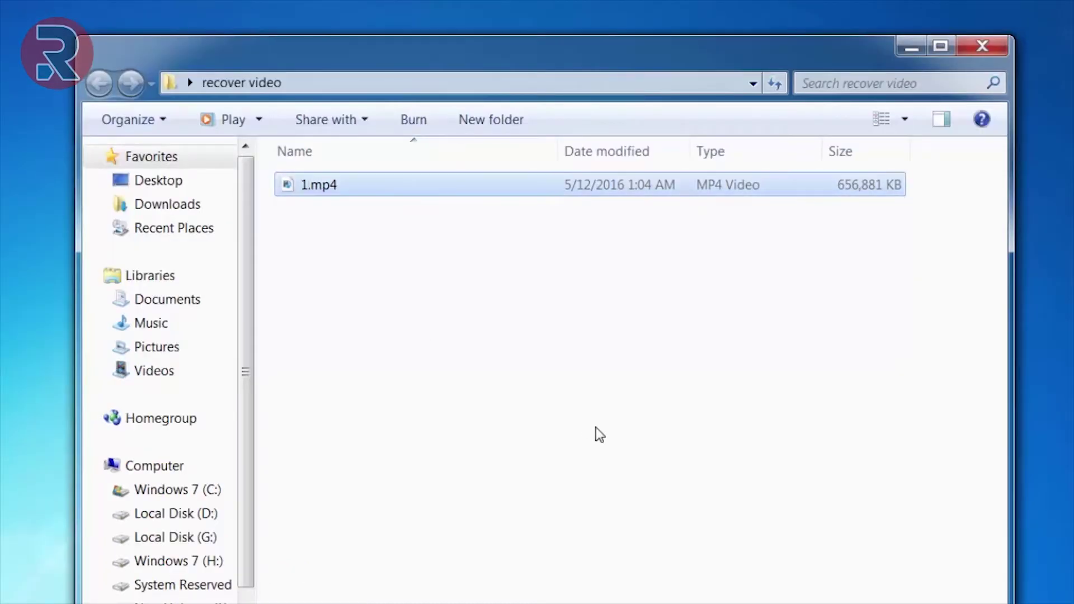
Duplicate 1.mp4 and rename the copy to 2.mp4
right_click(323, 190)
left_click(422, 532)
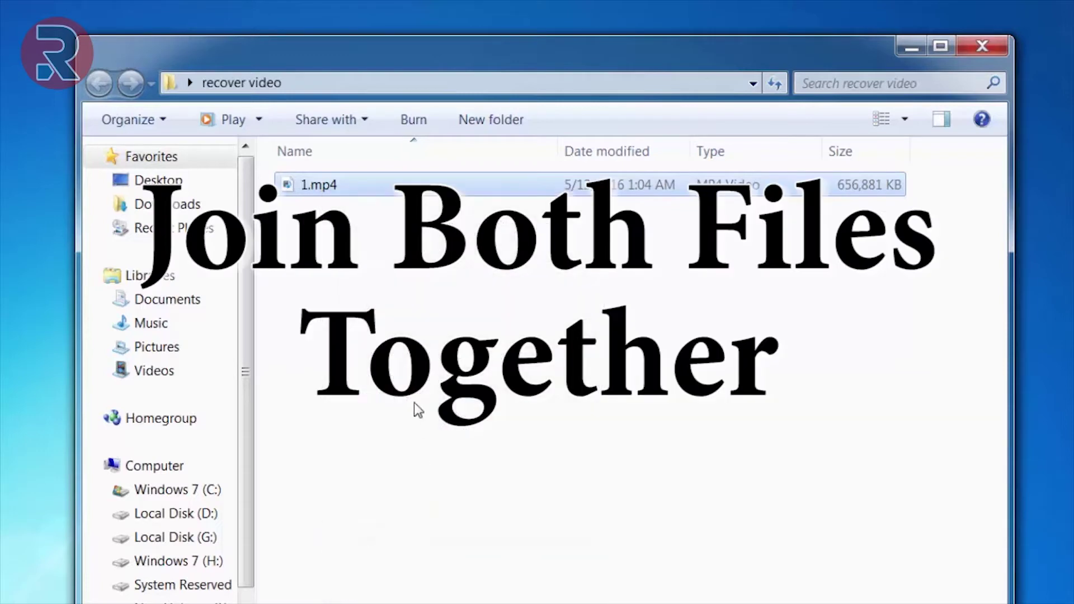
right_click(414, 402)
left_click(451, 529)
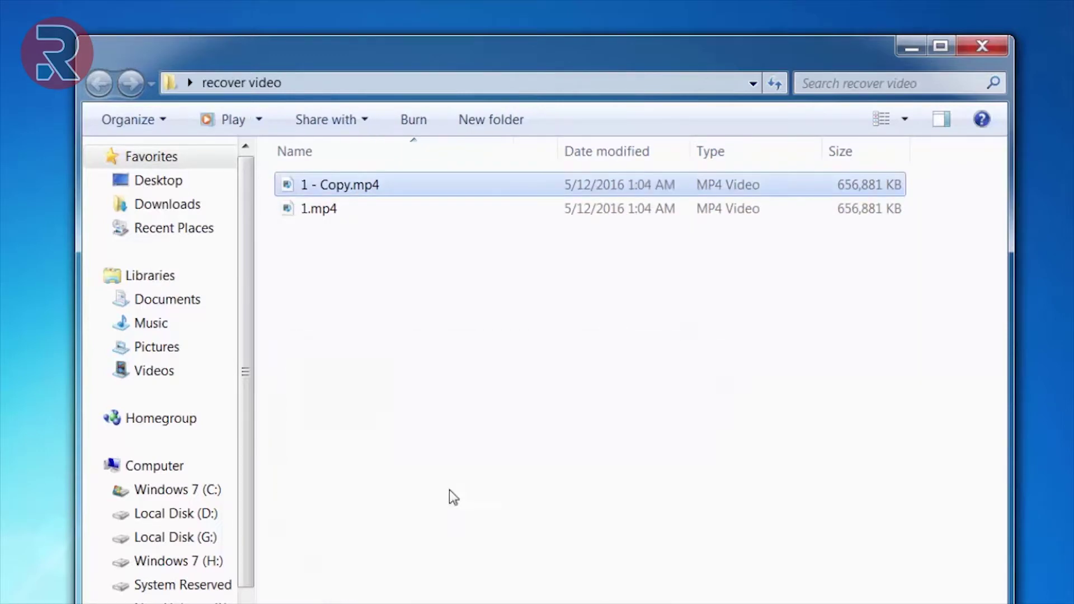
left_click(359, 184)
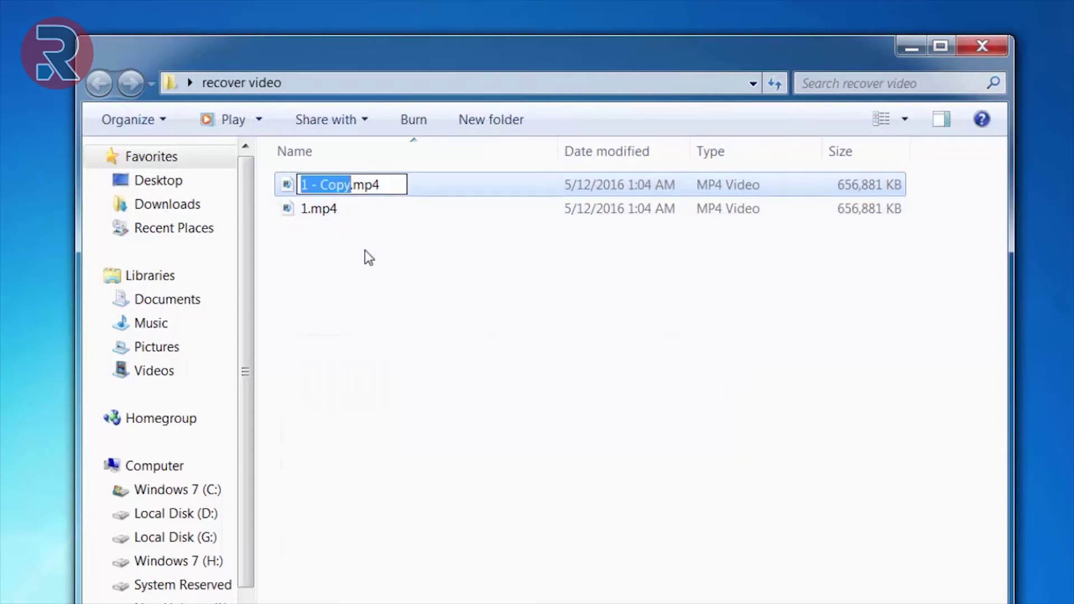
type("2")
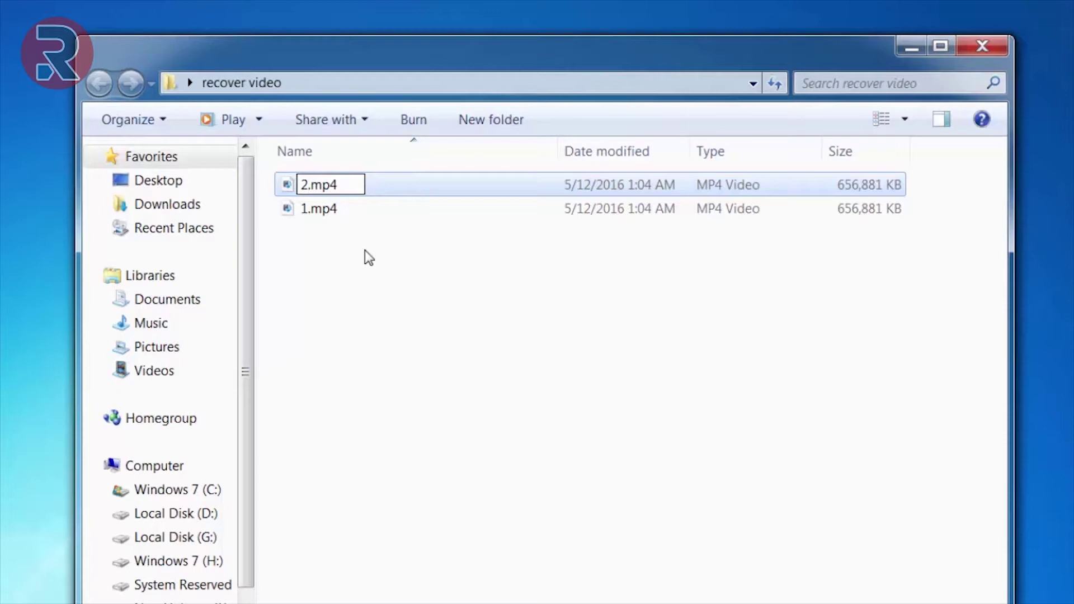
left_click(365, 250)
key("shift")
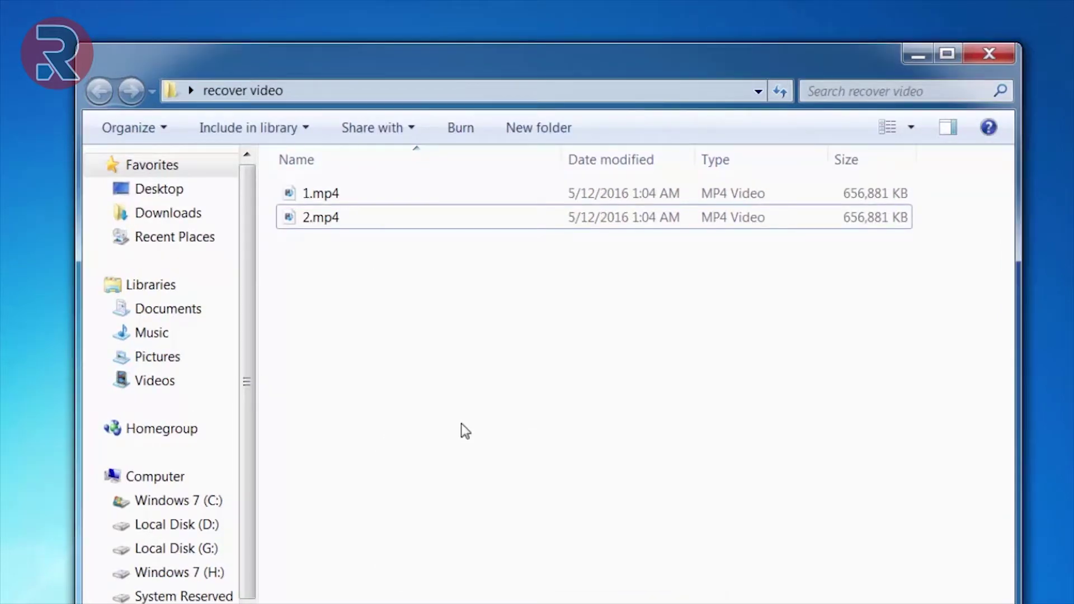
right_click(461, 425)
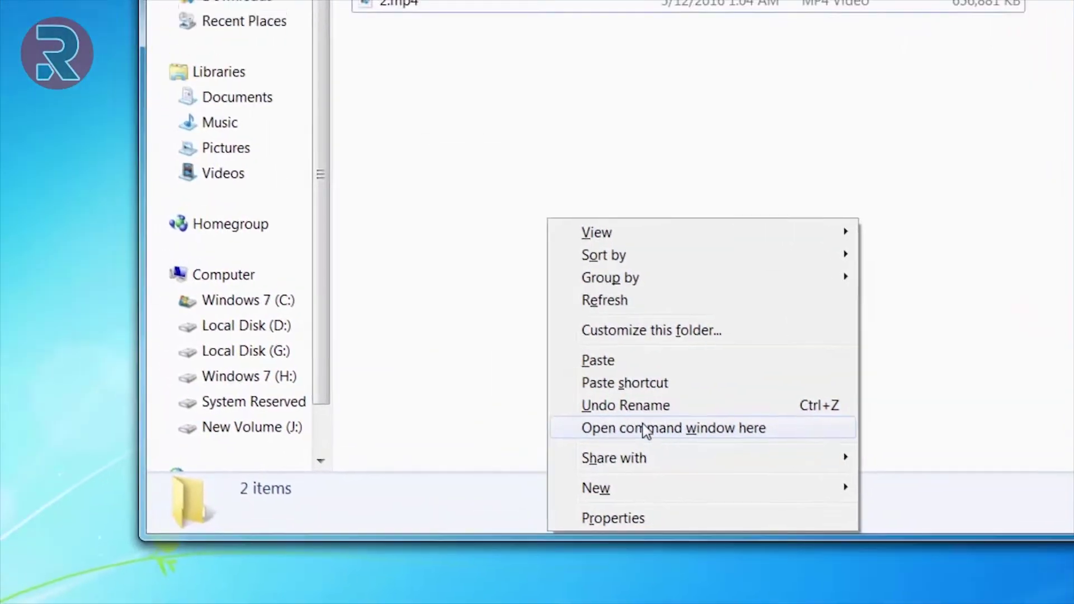
In a command prompt in recover video, run copy /b "1.mp4" + "2.mp4" combine.mp4
left_click(513, 347)
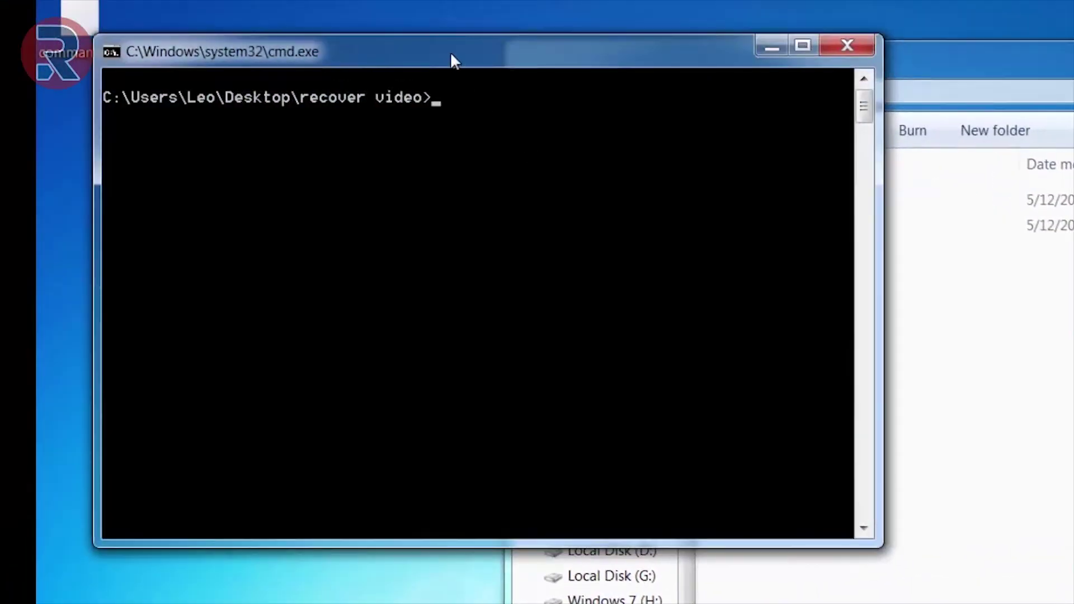
left_click_drag(451, 51, 684, 194)
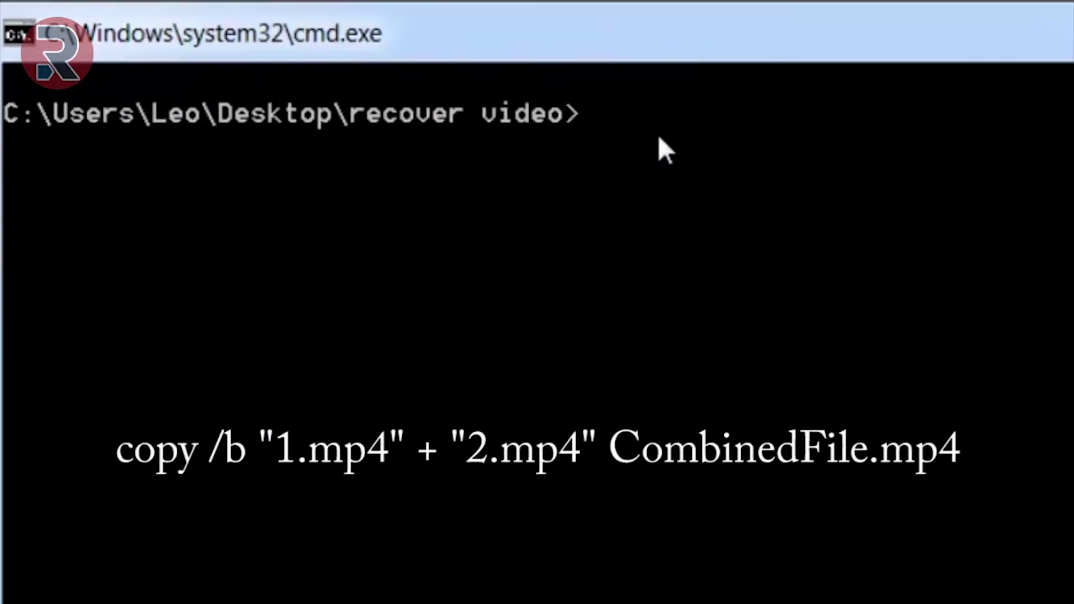
type("c")
type("opy /b \"1.mp4\" + \"2.mp4\"")
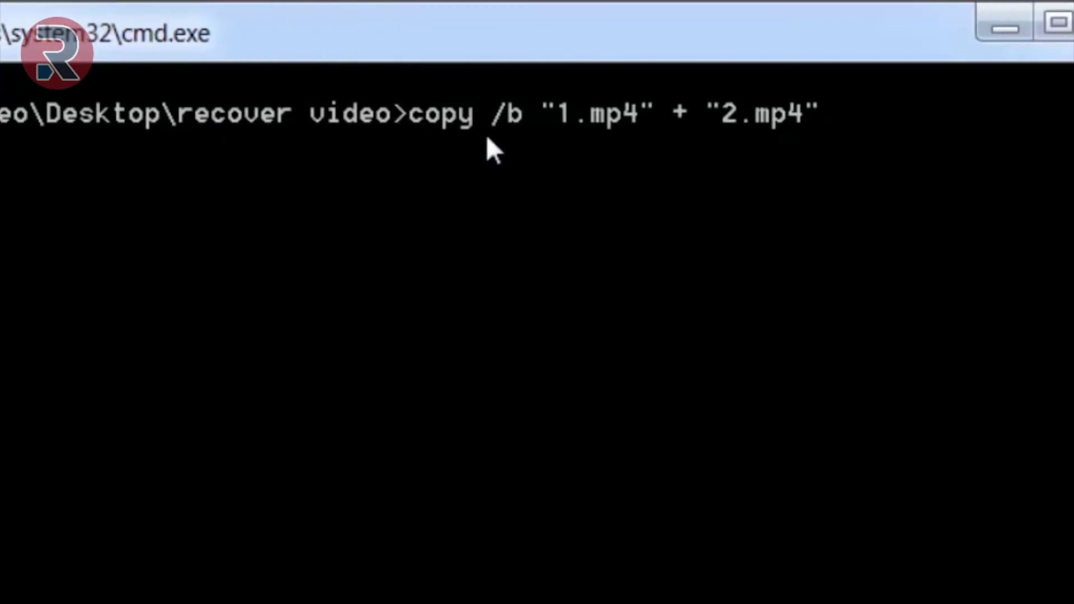
type(" combine.mp4")
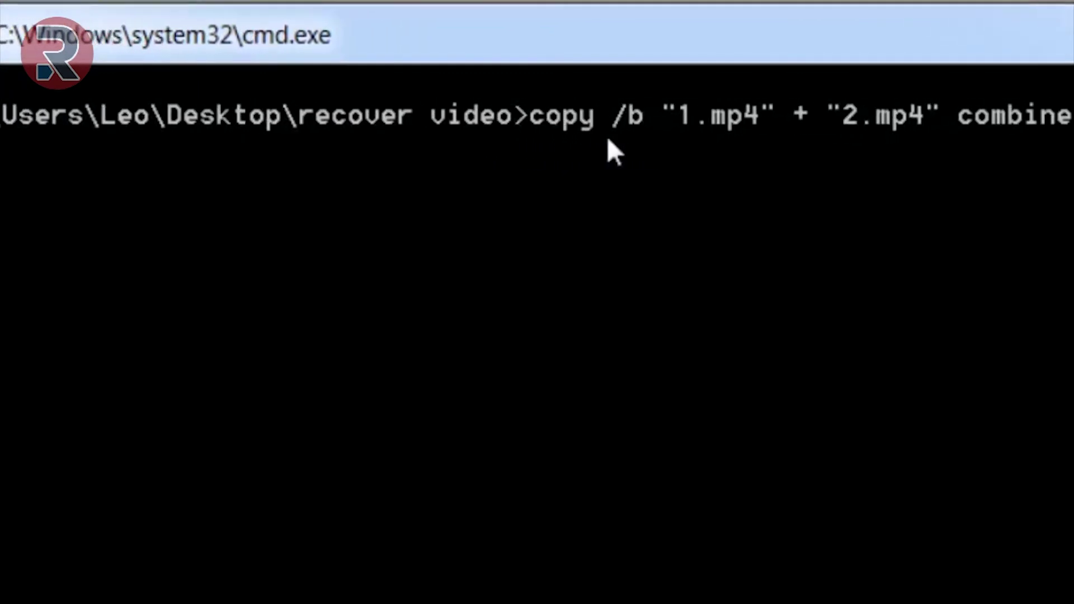
key("Return")
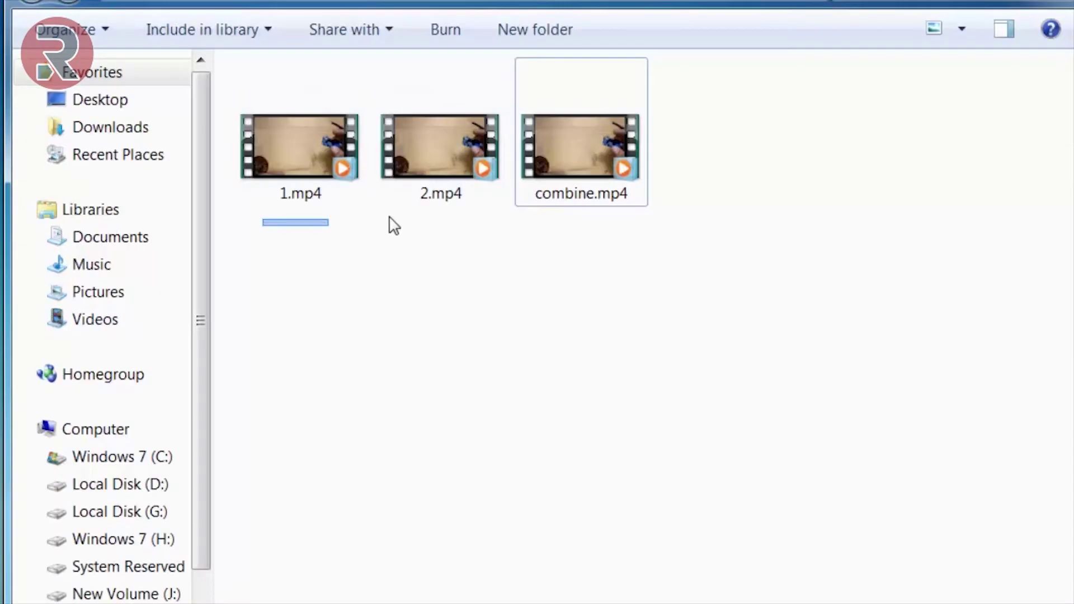
left_click_drag(394, 225, 453, 168)
left_click(605, 259)
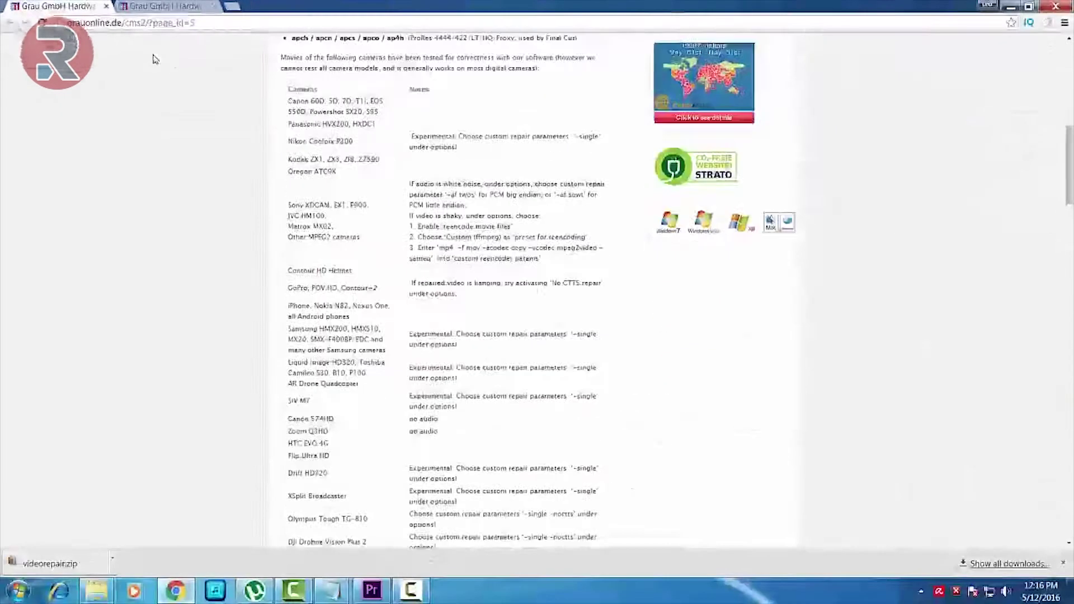
Scroll down the Grau video repair page to the download section
scroll(235, 268, "down", 10)
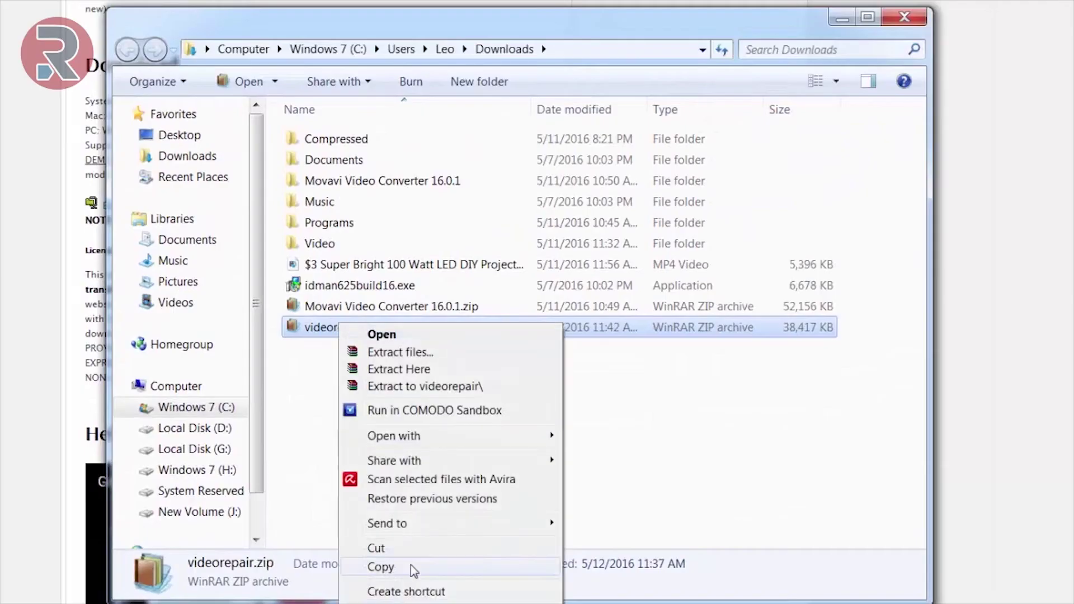
Copy the downloaded videorepair.zip into the recover video folder
left_click(386, 566)
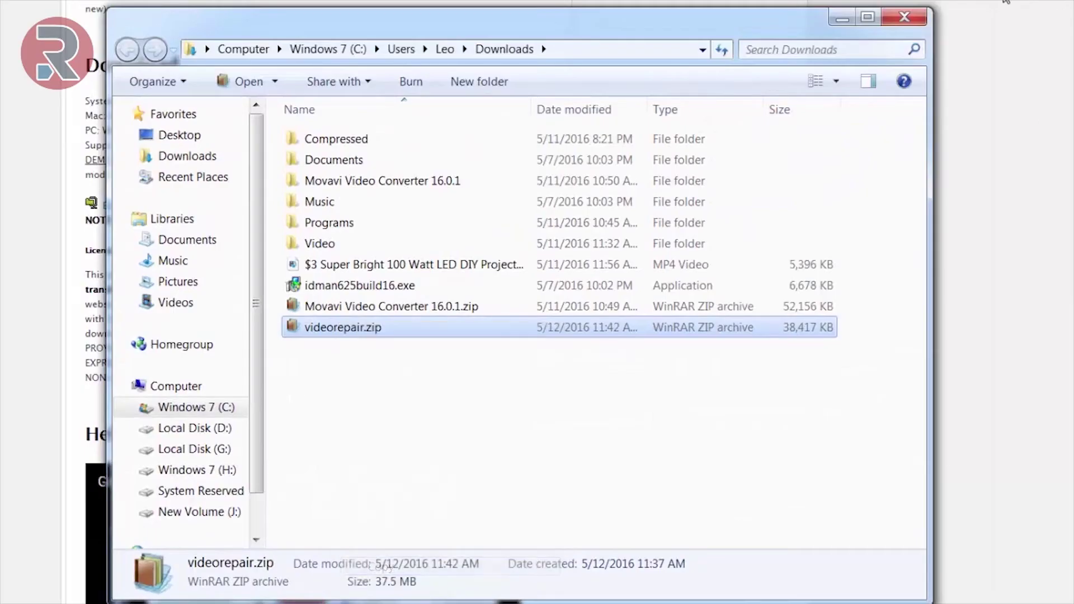
left_click(841, 21)
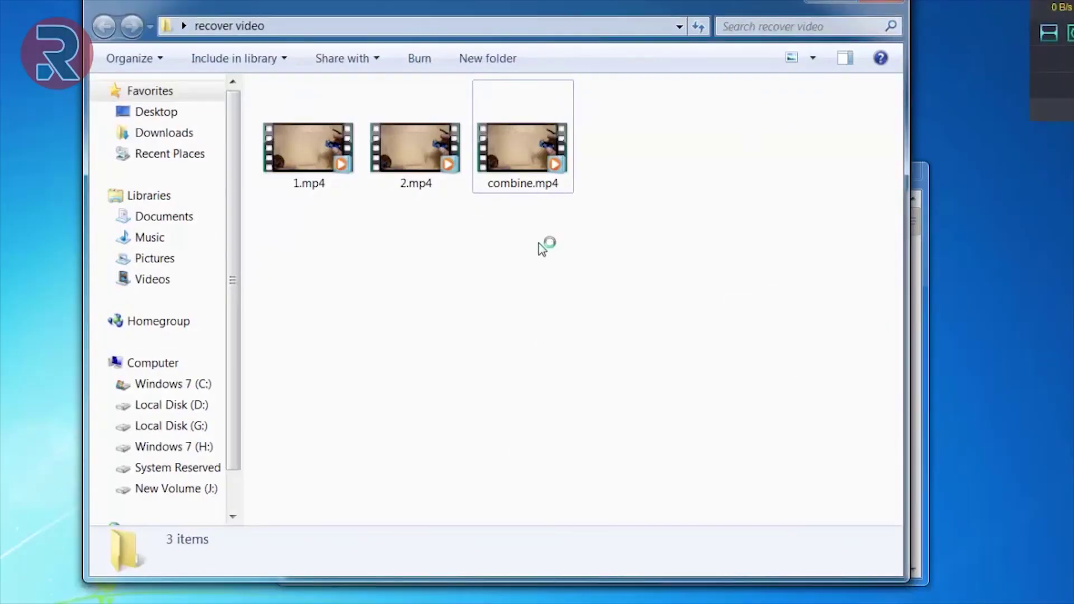
right_click(541, 243)
left_click(581, 358)
Extract videorepair.zip to videorepair\ and launch gs.exe from the inner folder
right_click(620, 174)
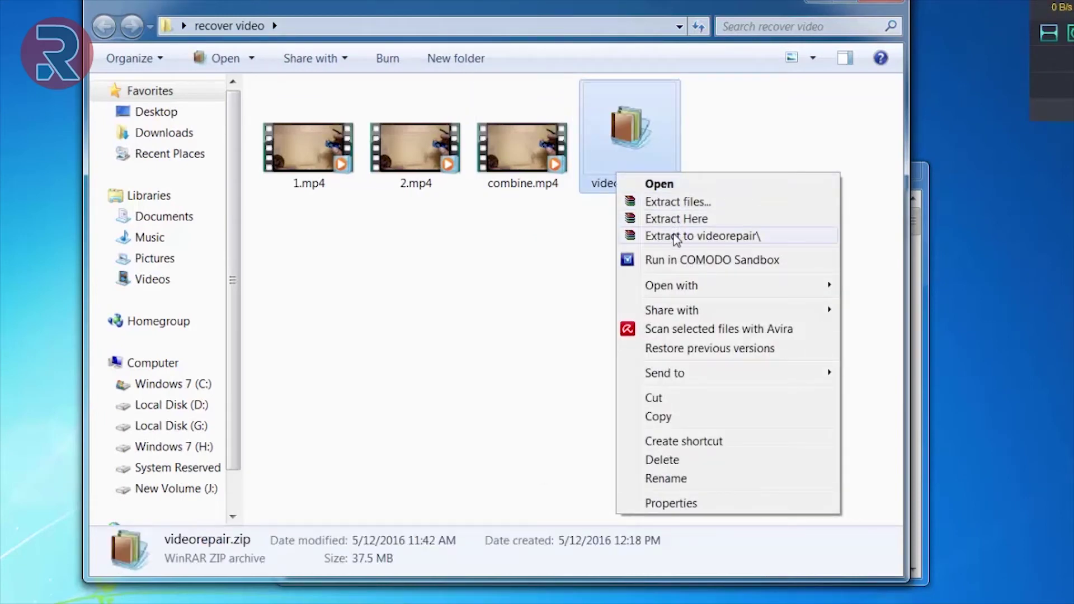
left_click(677, 236)
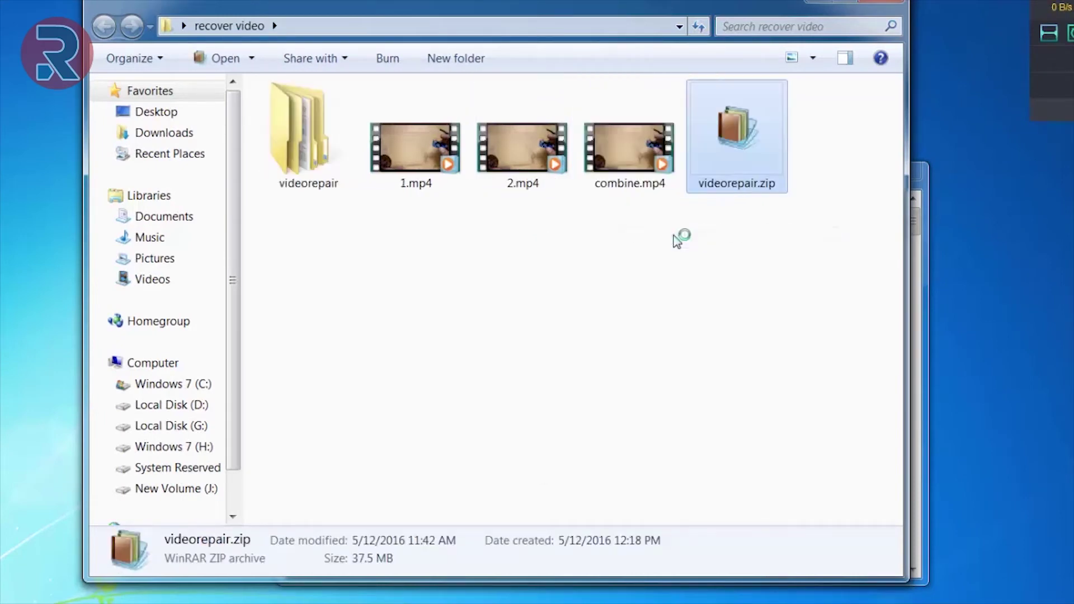
double_click(304, 132)
left_click(312, 122)
double_click(312, 122)
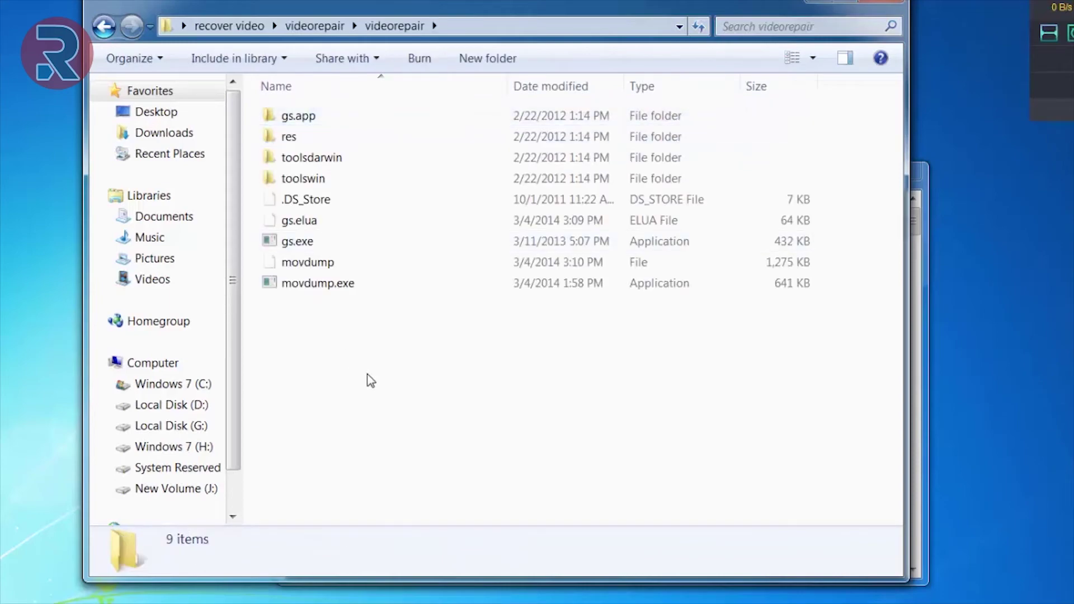
left_click(297, 244)
double_click(347, 254)
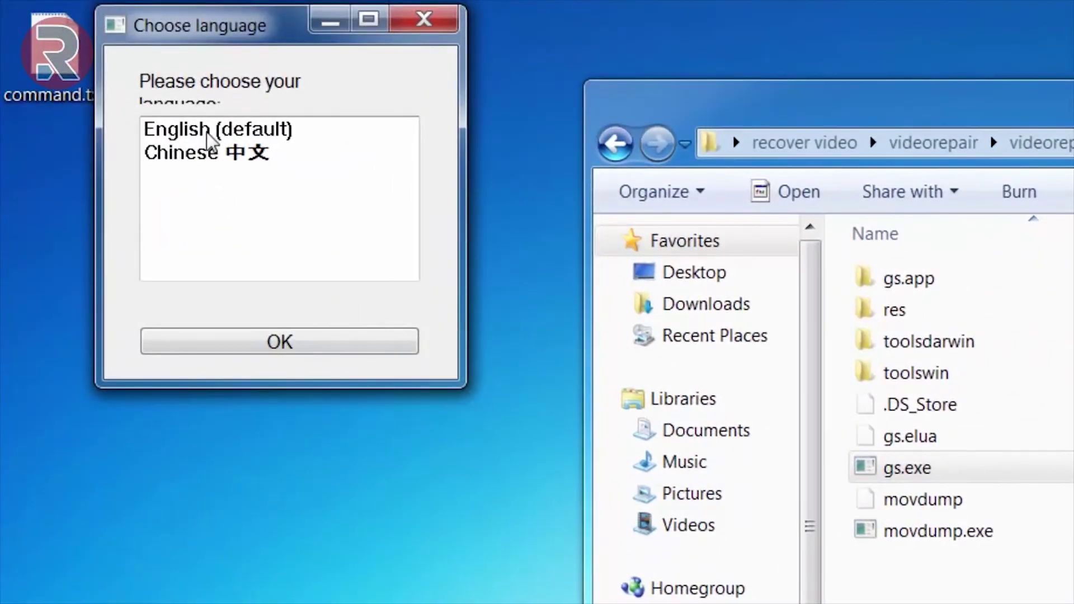
Set the program language to English and load combine.mp4 as the input movie
left_click(208, 134)
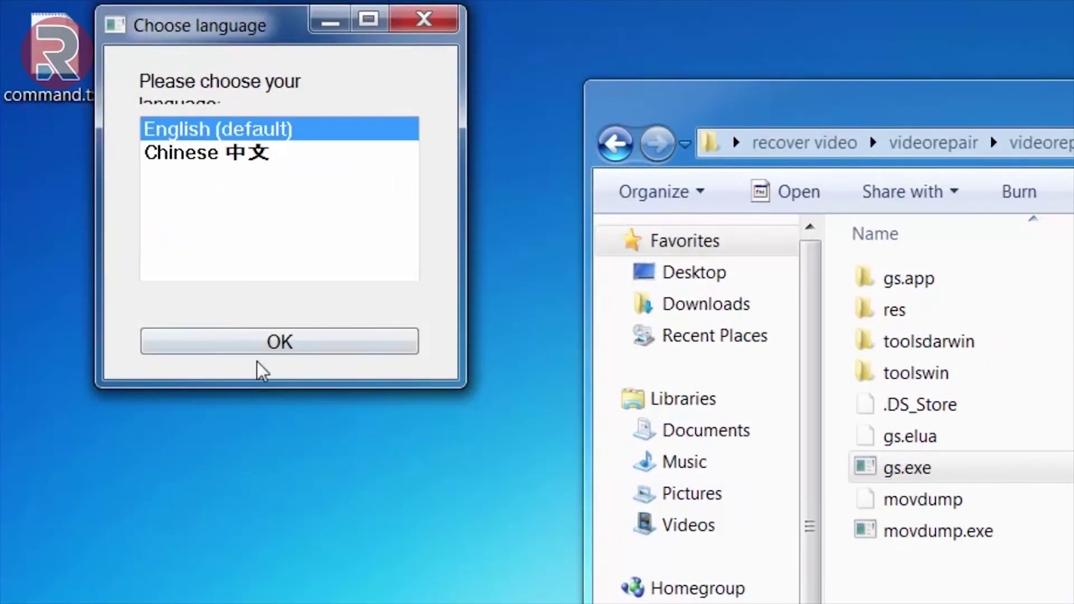
left_click(268, 344)
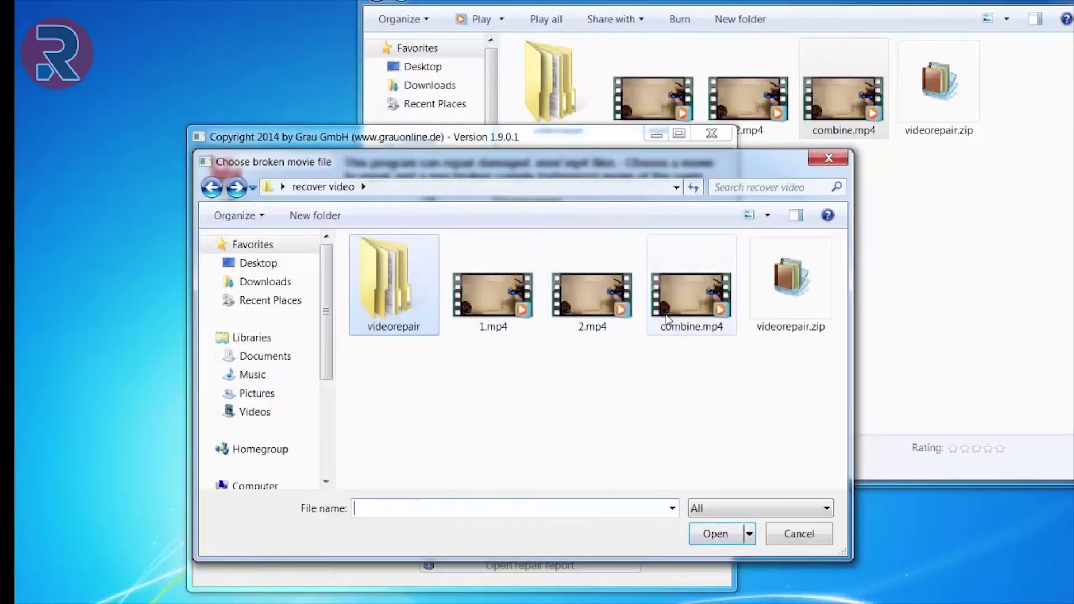
double_click(691, 295)
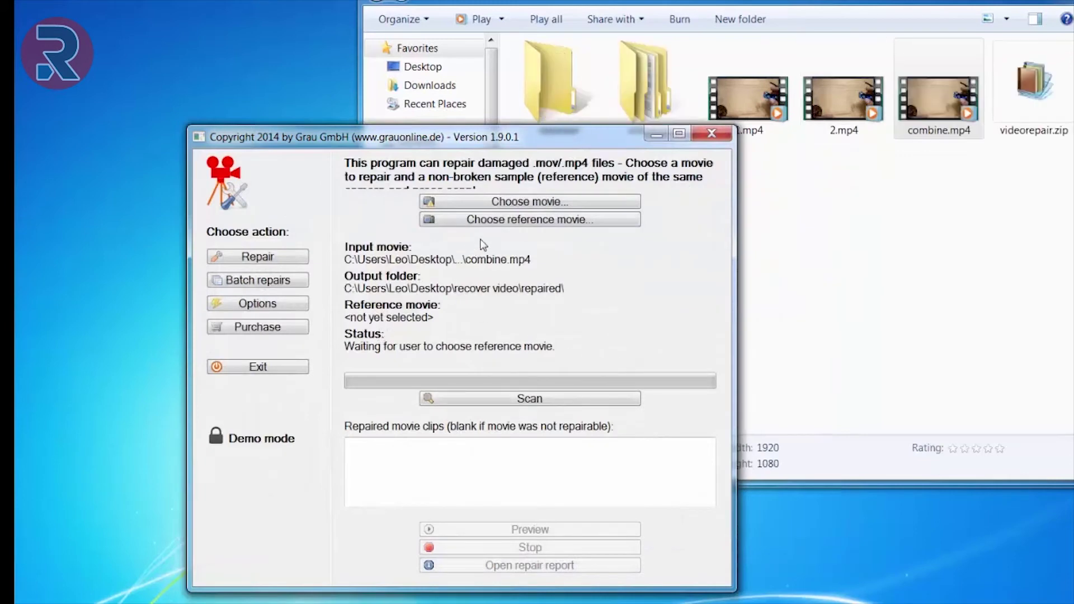
Choose ref.mp4 as the reference movie and start the scan
left_click(545, 219)
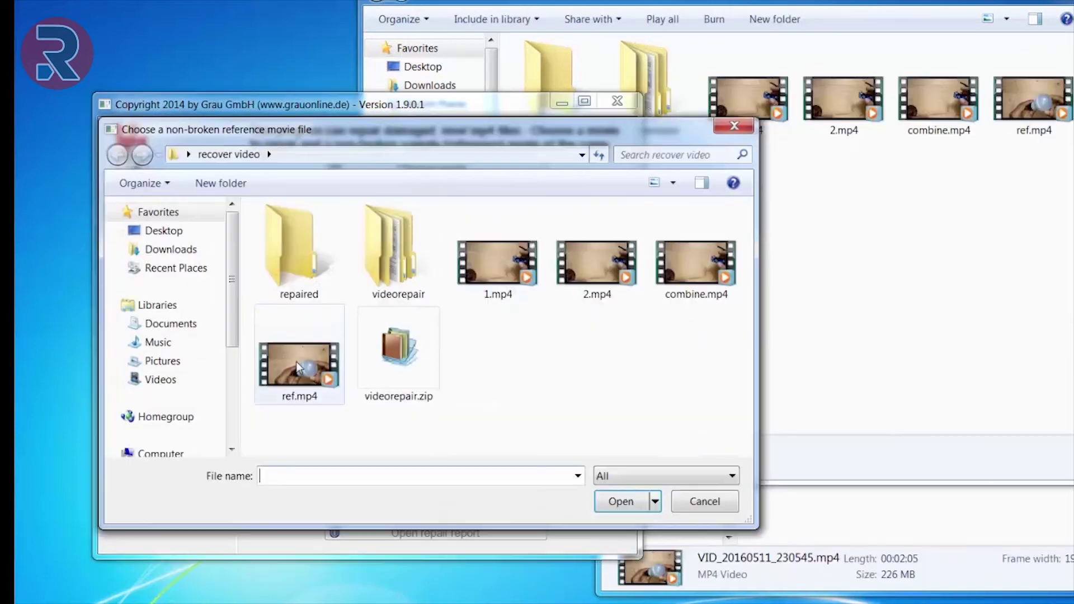
double_click(295, 367)
left_click_drag(282, 110, 304, 2)
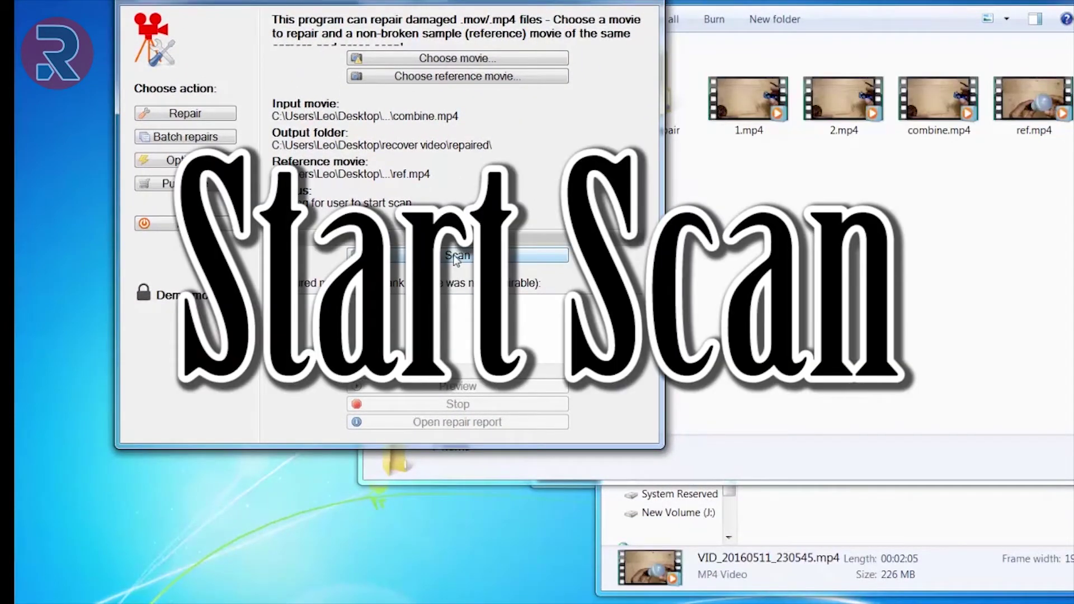
left_click(455, 256)
Bring the Explorer window forward and select the repaired combine.mp4 in the repaired folder
left_click(749, 258)
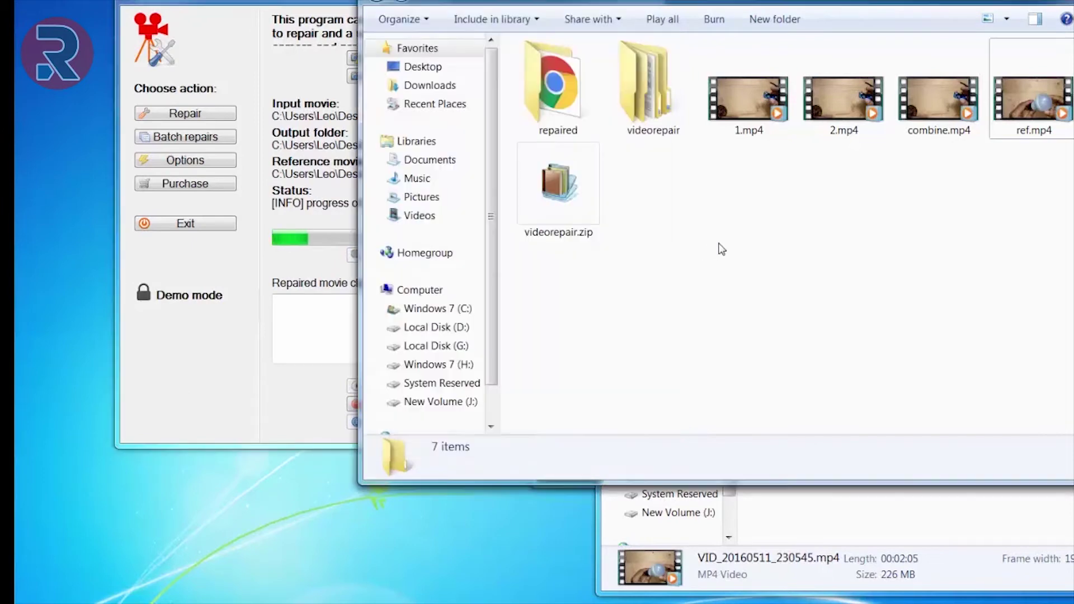
left_click_drag(575, 3, 894, 1)
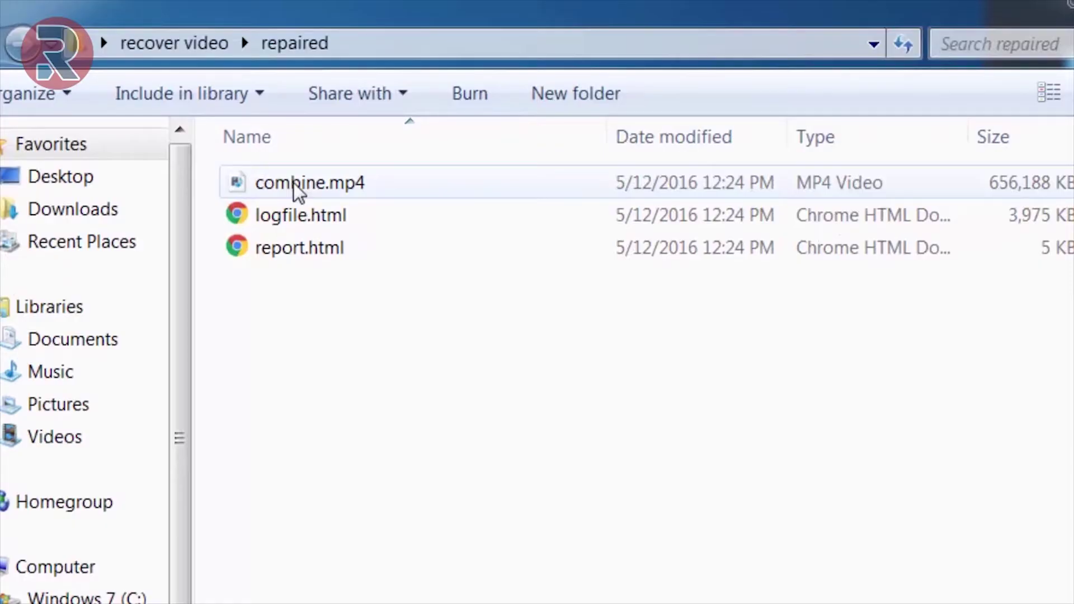
left_click(294, 183)
Play the repaired combine.mp4 with Windows Media Player via Open with
right_click(294, 183)
mouse_move(482, 343)
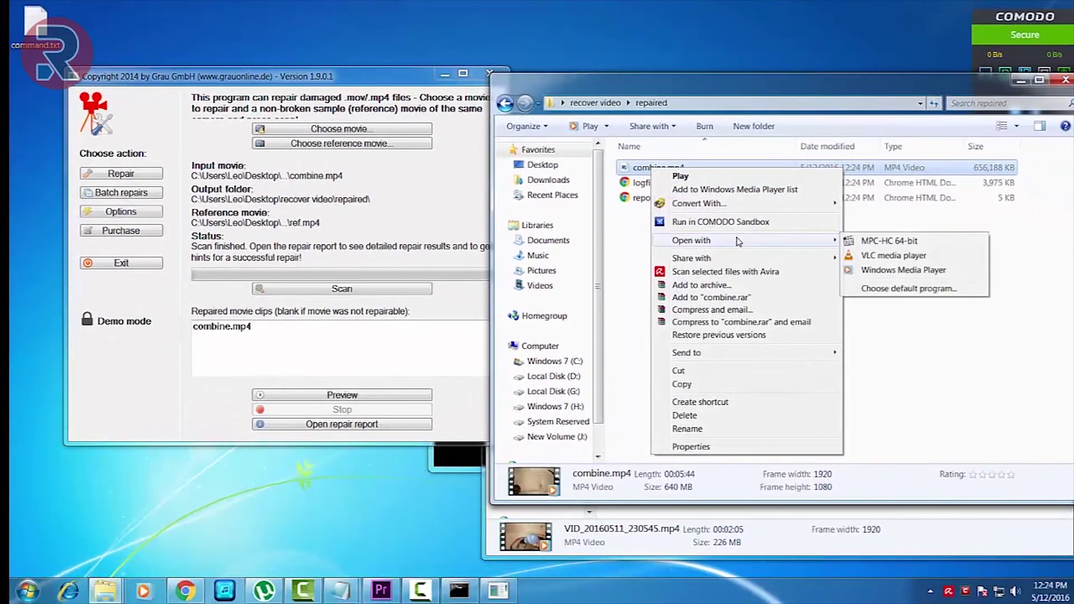
left_click(895, 270)
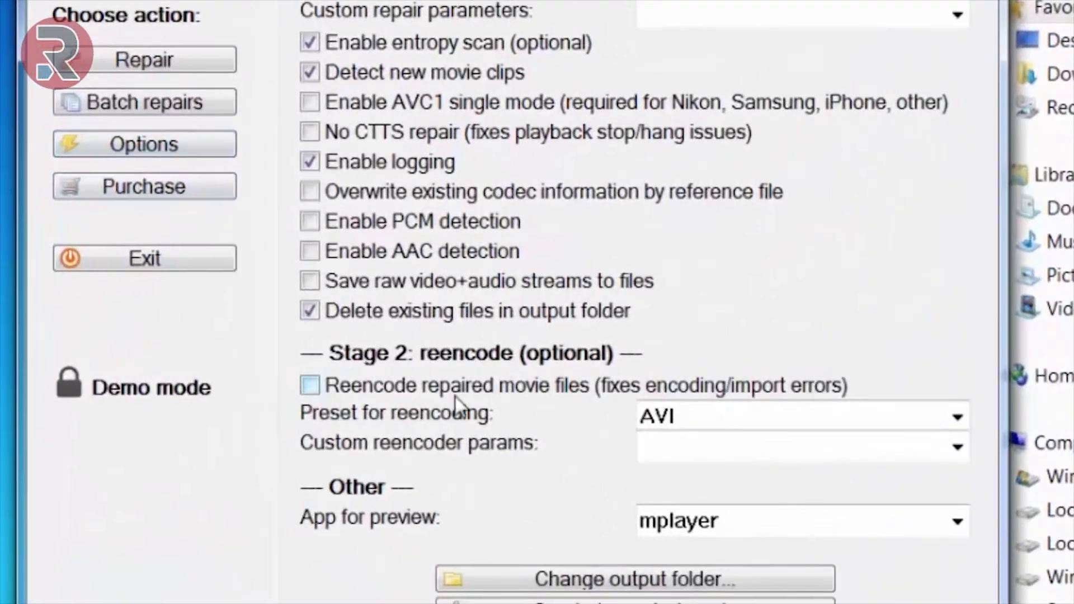
Tick Reencode repaired movie files and pick the MP4 (same quality) reencoding preset
left_click(309, 387)
left_click(938, 427)
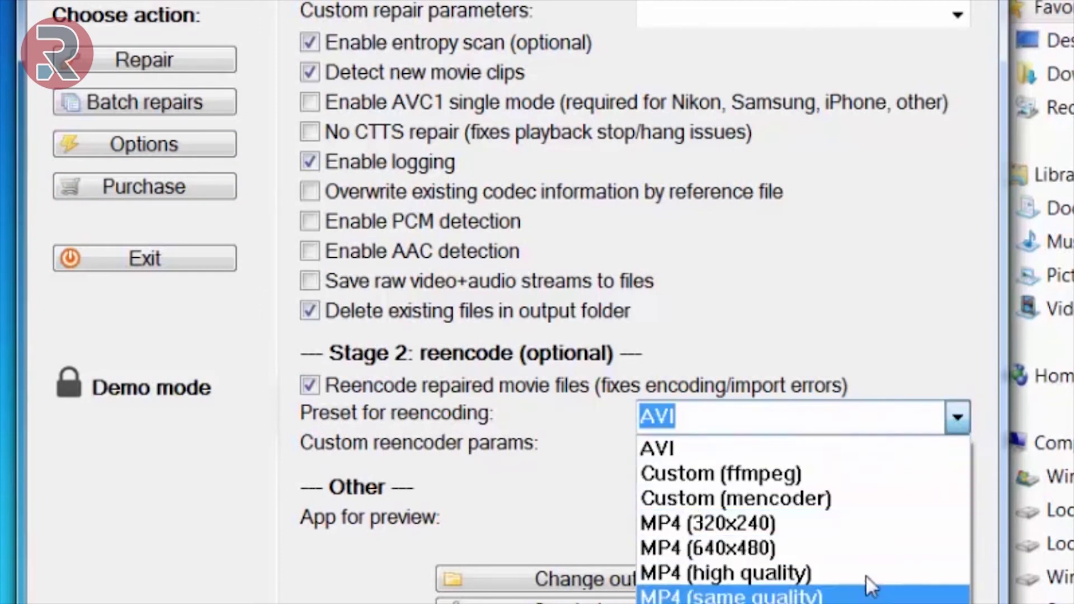
left_click(845, 596)
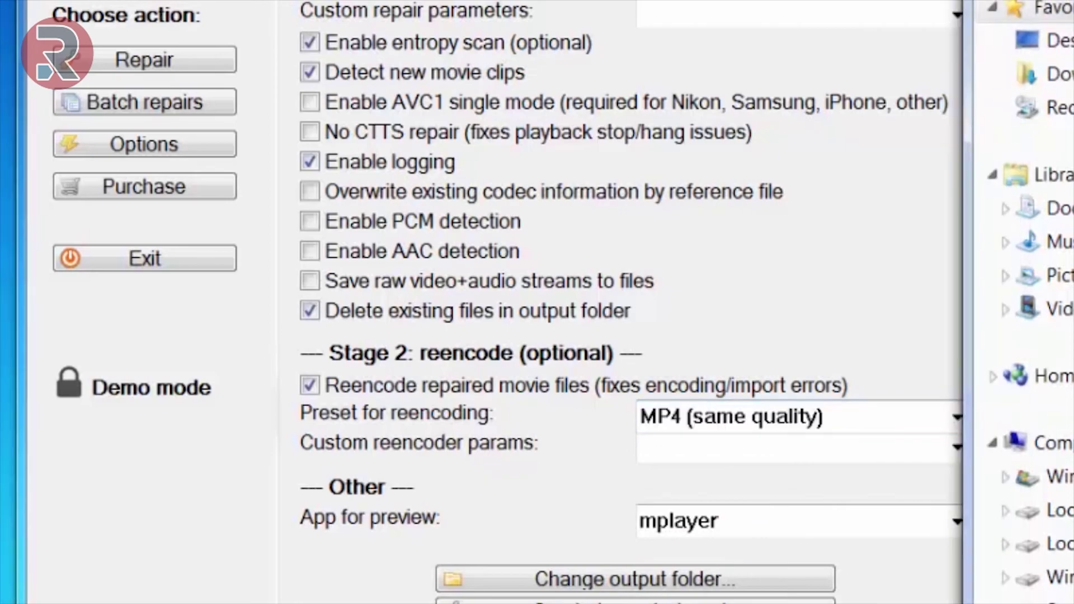